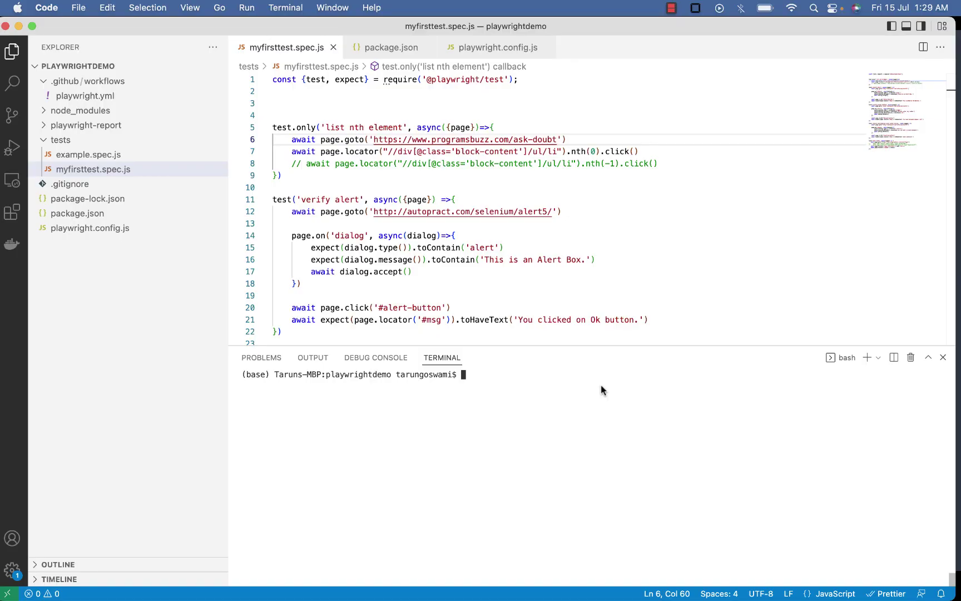
text(npx playwright test myfirsttest.spec.js  --headed)
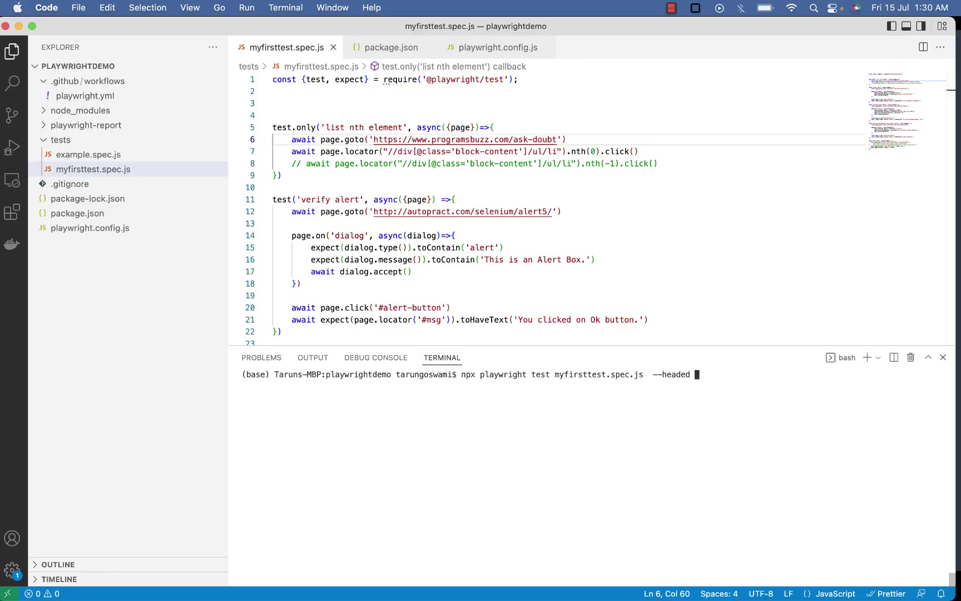
Run myfirsttest.spec.js headed and highlight the 'Running 3 tests' output line
key(Return)
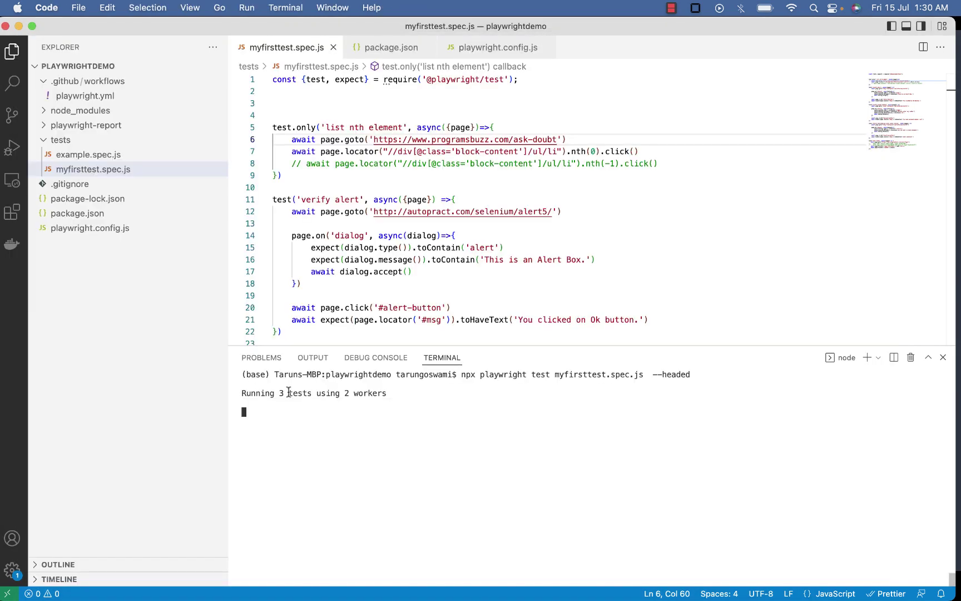
triple_click(288, 393)
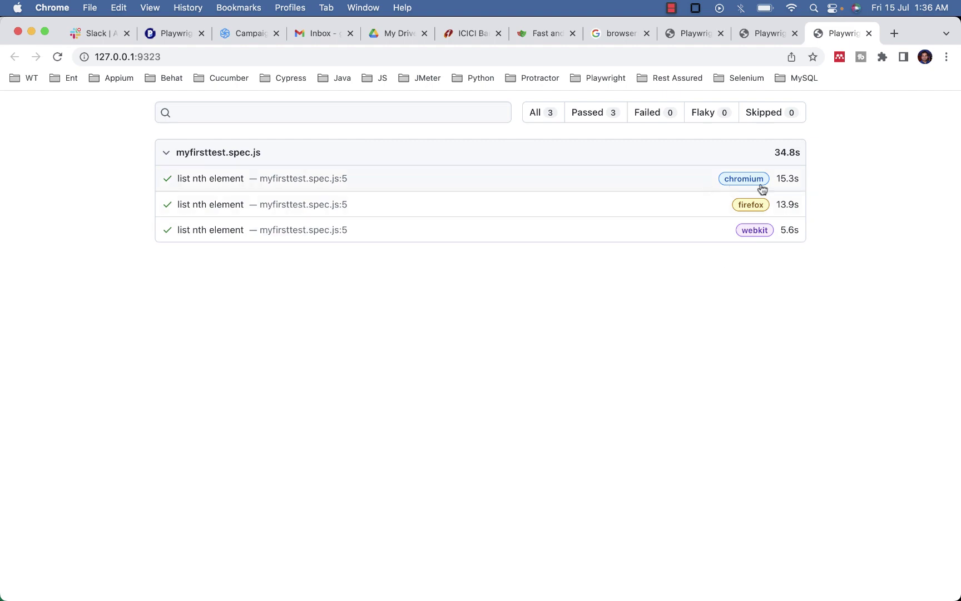
Switch from Chrome back to Visual Studio Code with Cmd+Tab
key(super+Tab)
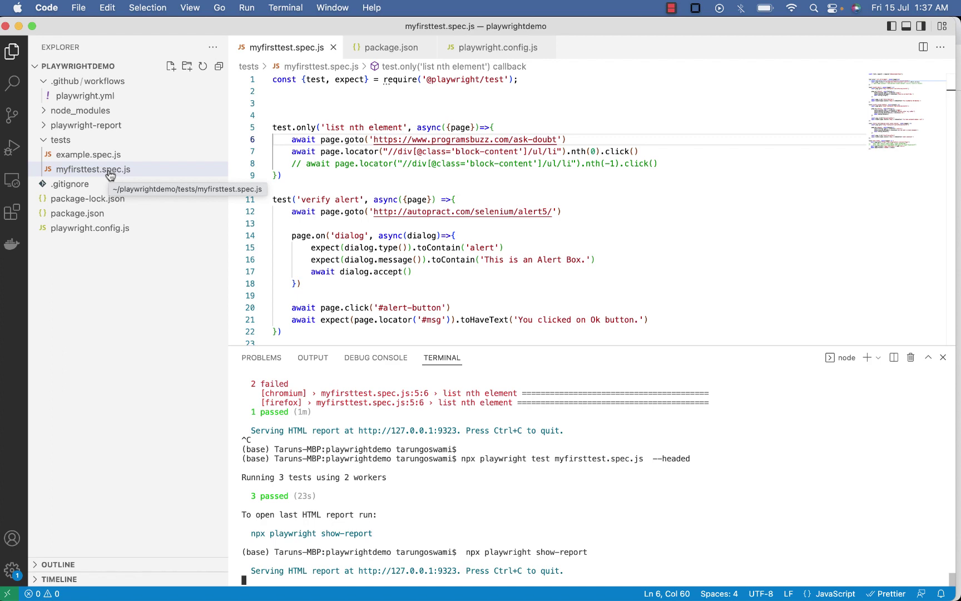
Open playwright.config.js and select the firefox and webkit project blocks
click(90, 228)
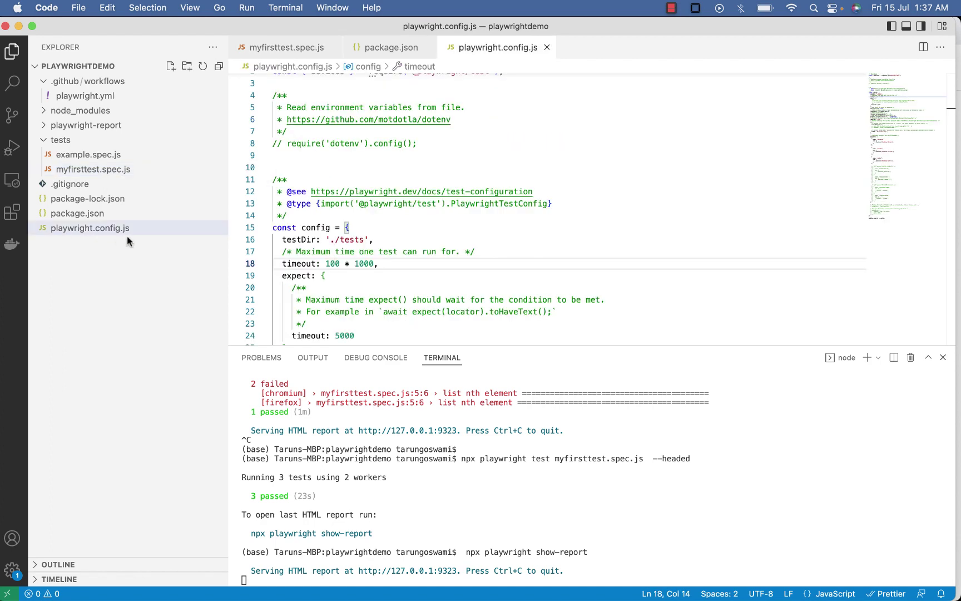
scroll(355, 261, down, 5)
scroll(354, 262, down, 5)
scroll(354, 262, down, 5)
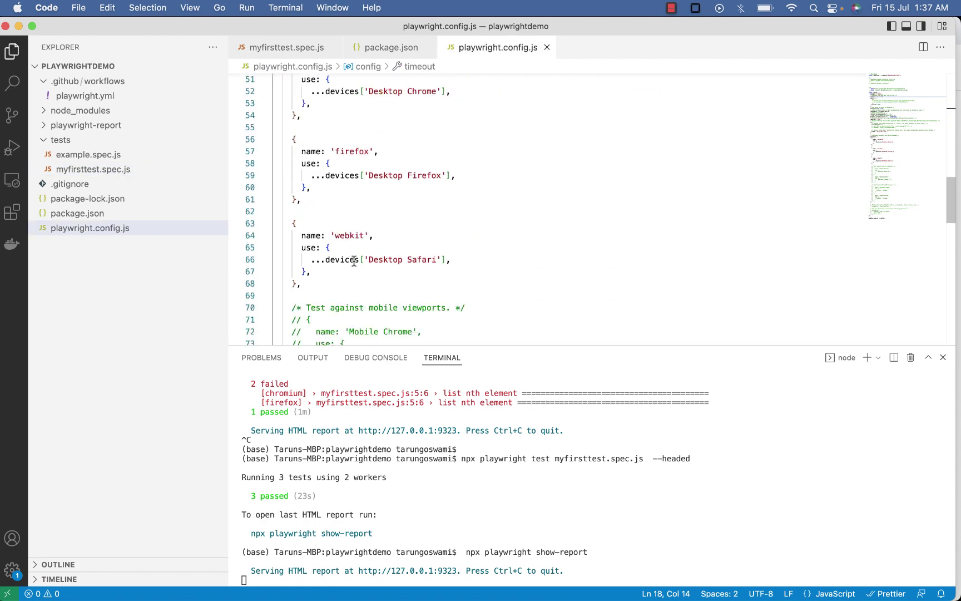
scroll(354, 262, up, 3)
double_click(299, 160)
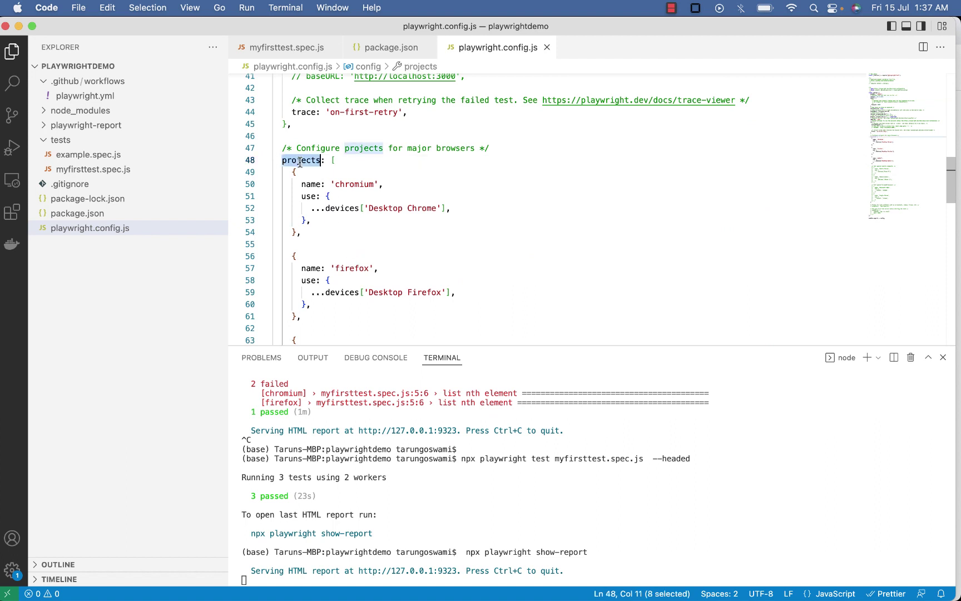
scroll(443, 290, down, 3)
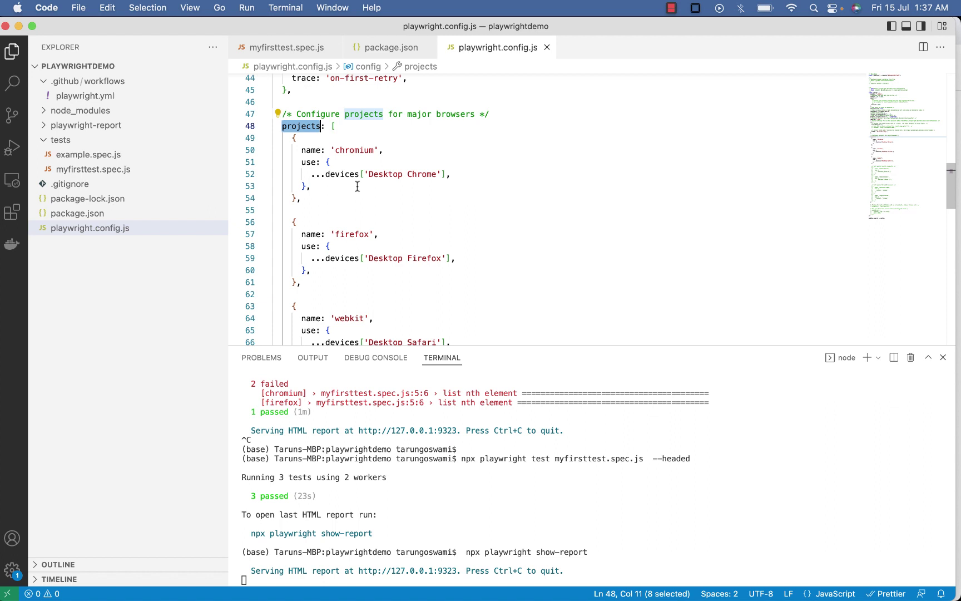
scroll(353, 269, down, 3)
scroll(353, 268, down, 3)
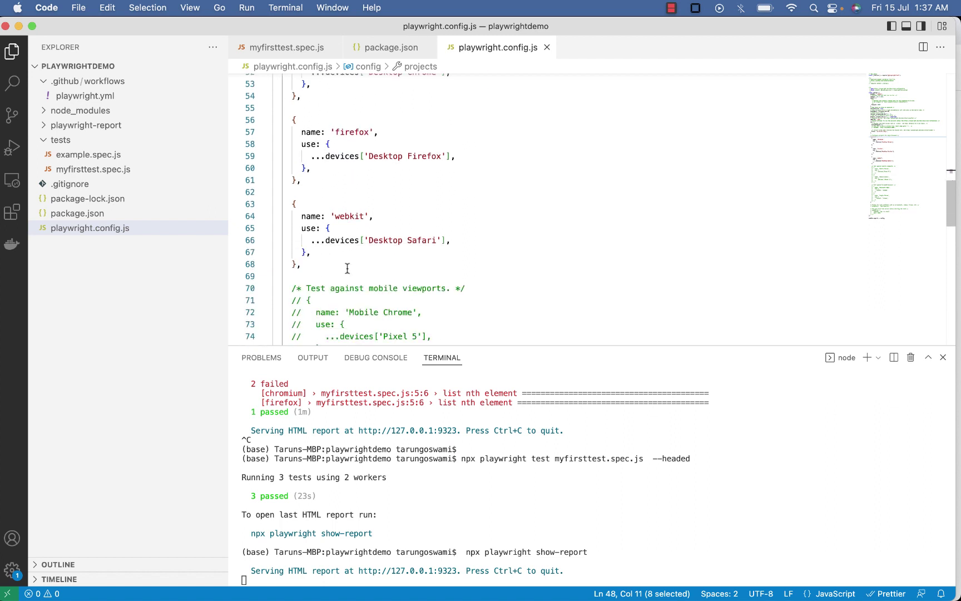
scroll(353, 268, down, 5)
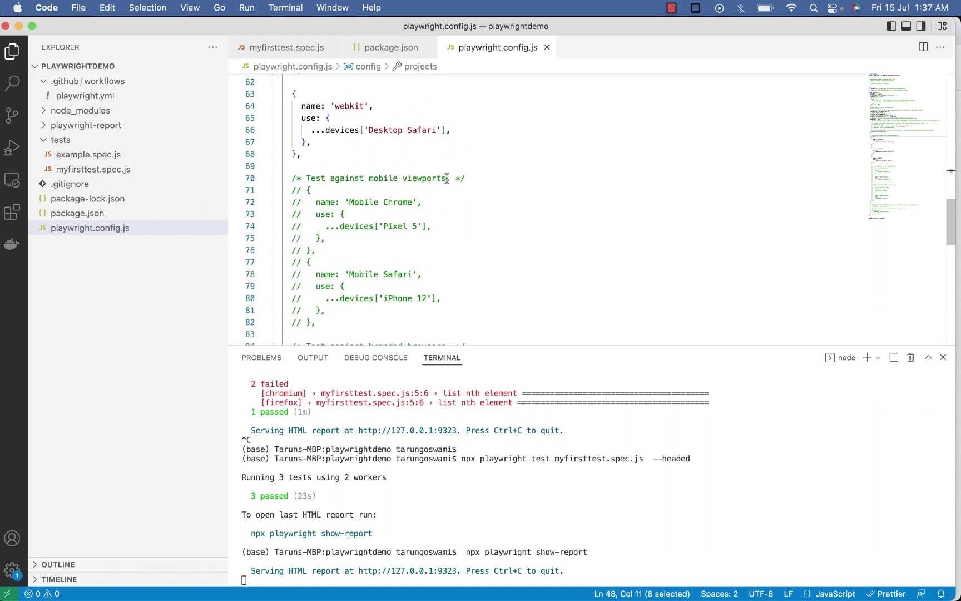
drag(450, 178, 306, 178)
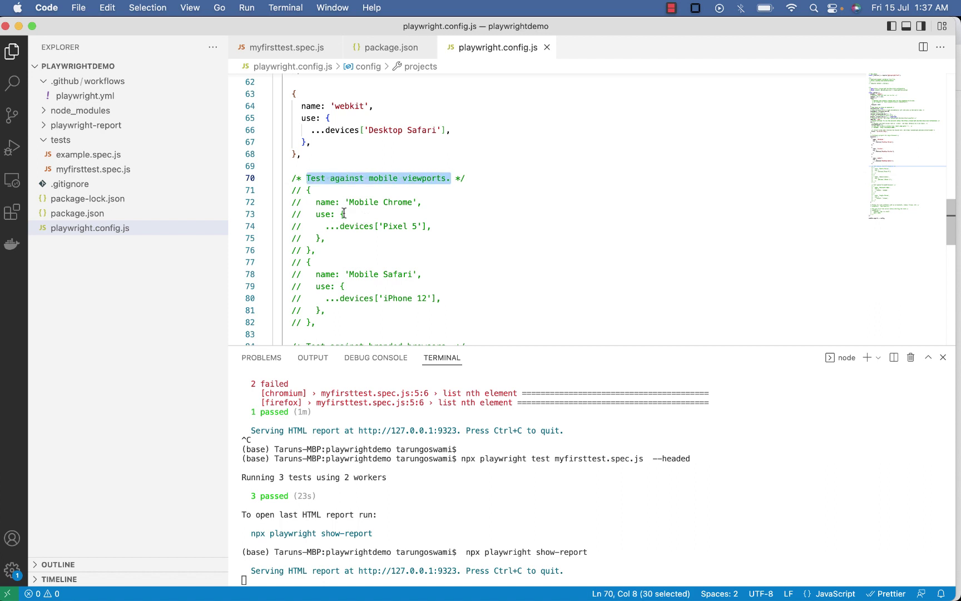
scroll(343, 214, up, 3)
scroll(344, 213, up, 2)
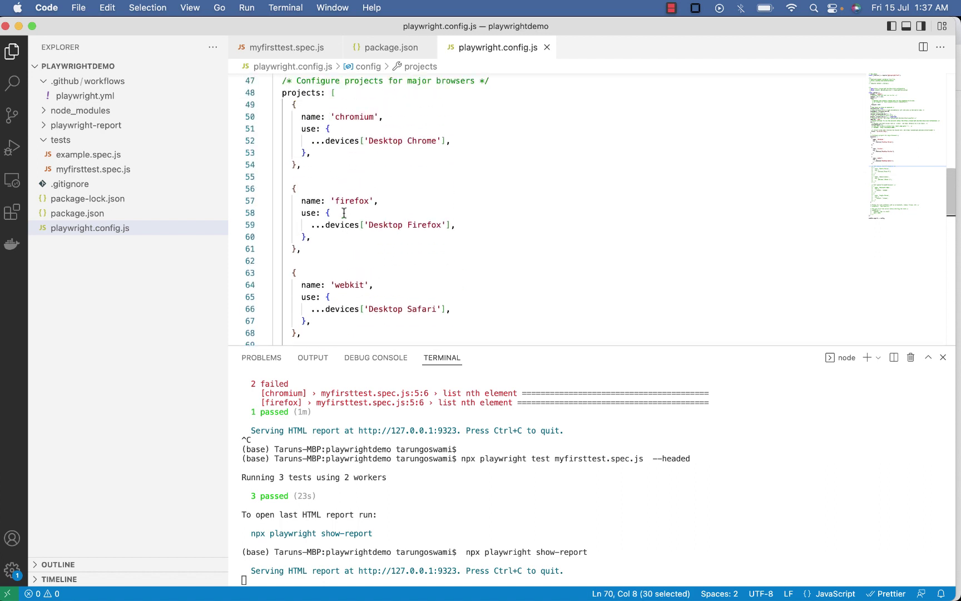
drag(304, 329, 273, 184)
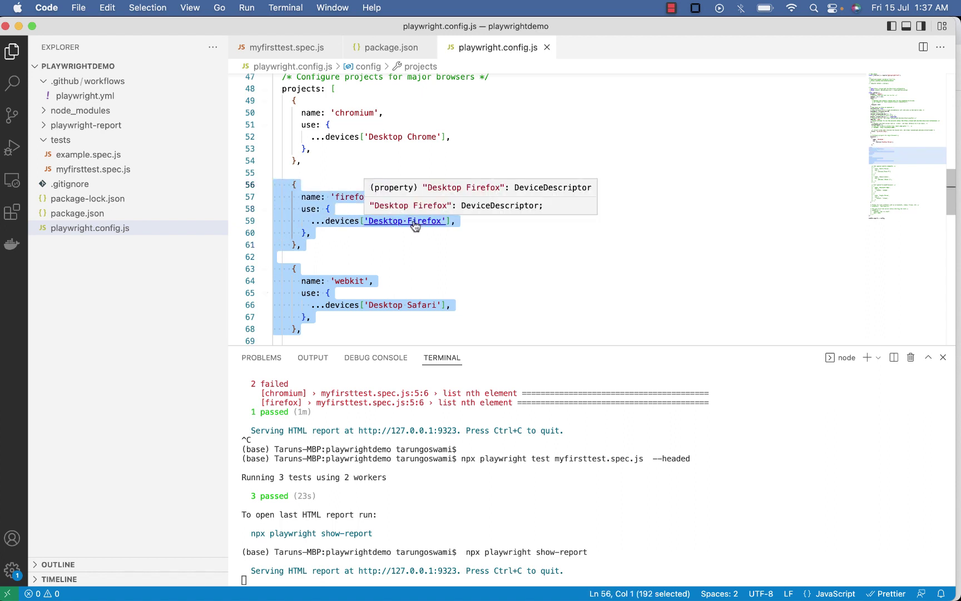
Comment out and save the firefox and webkit projects, stop the report server, clear the terminal
key(super+slash)
key(super+s)
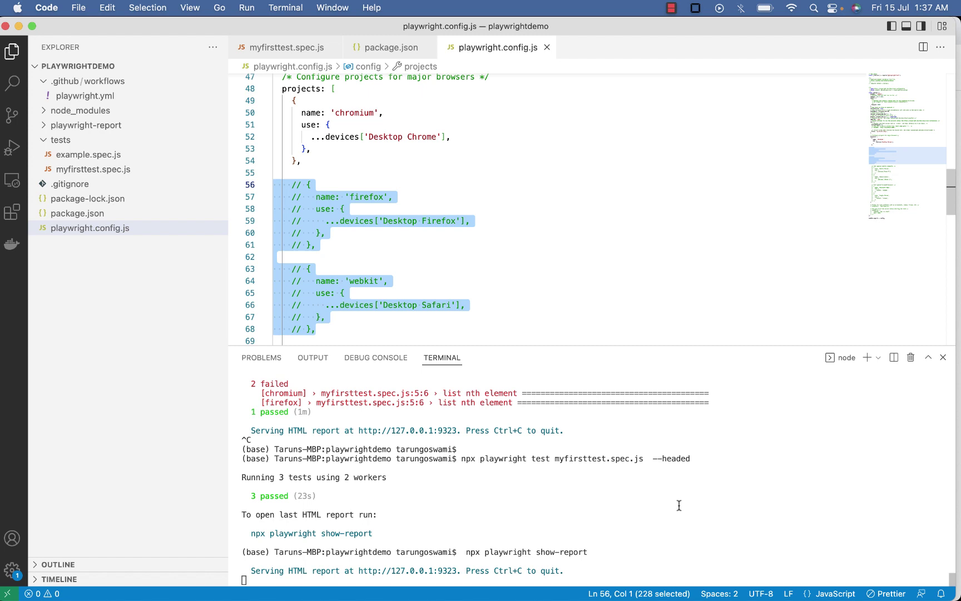
click(613, 512)
key(ctrl+c)
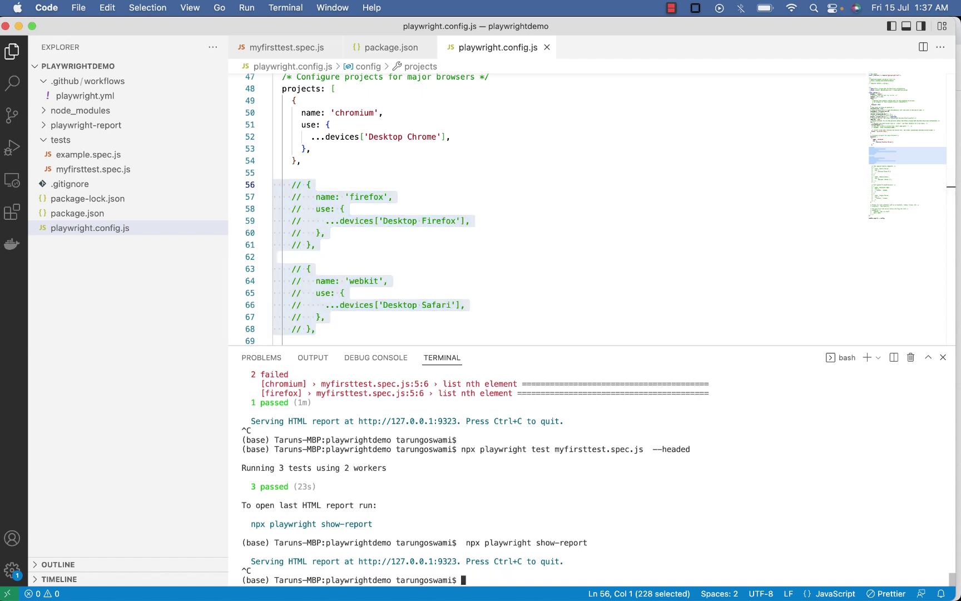
text(clear)
key(Return)
text(clear)
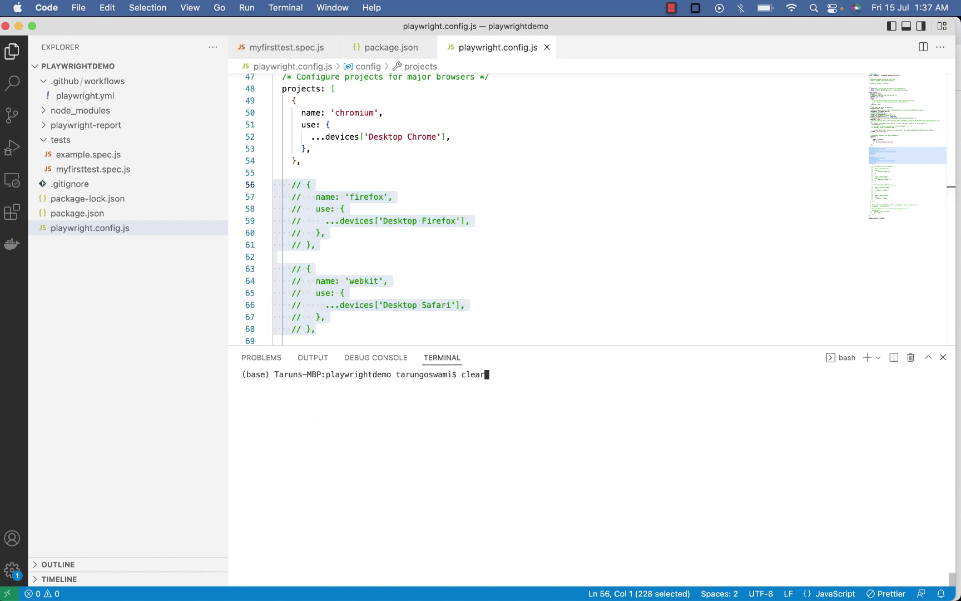
Rerun the headed myfirsttest.spec.js test and open its latest HTML report
key(Up)
key(Up)
key(Up)
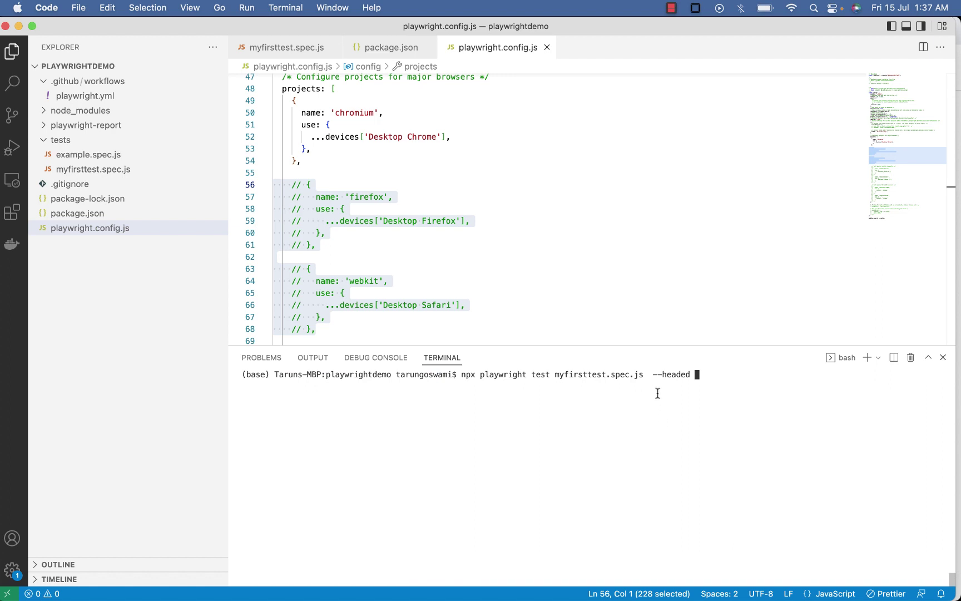
key(Return)
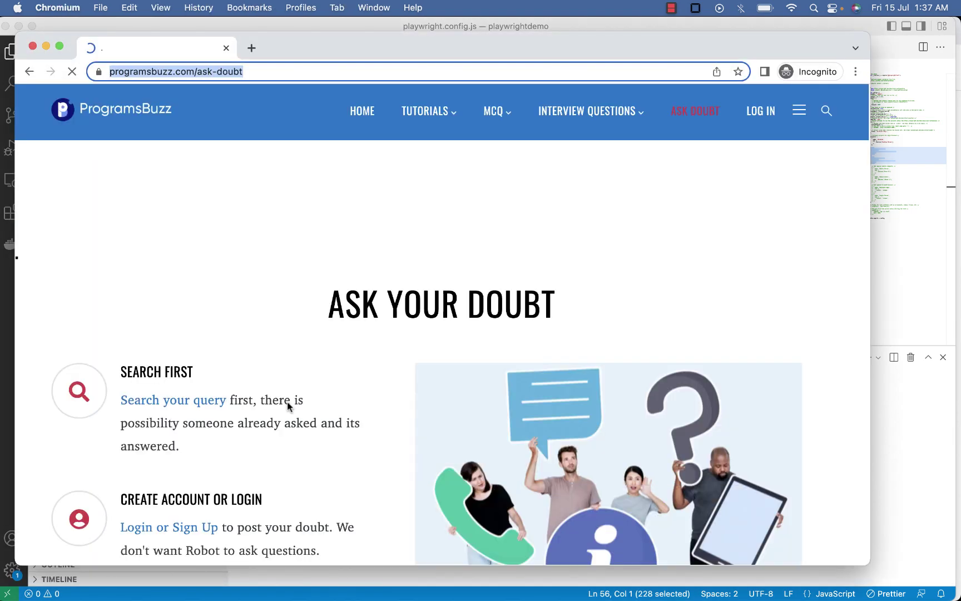
key(Up)
text(npx playwright show-report)
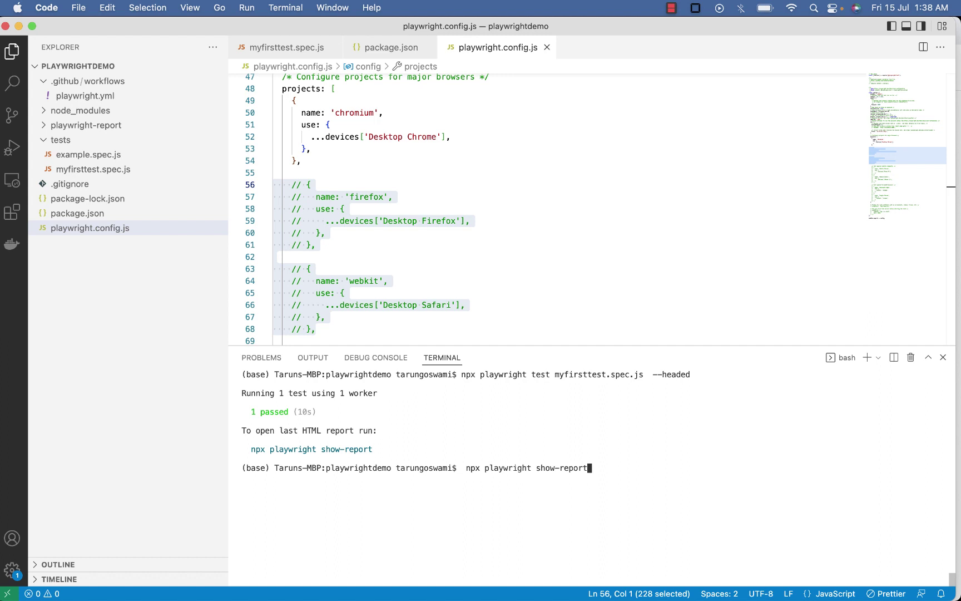
key(Return)
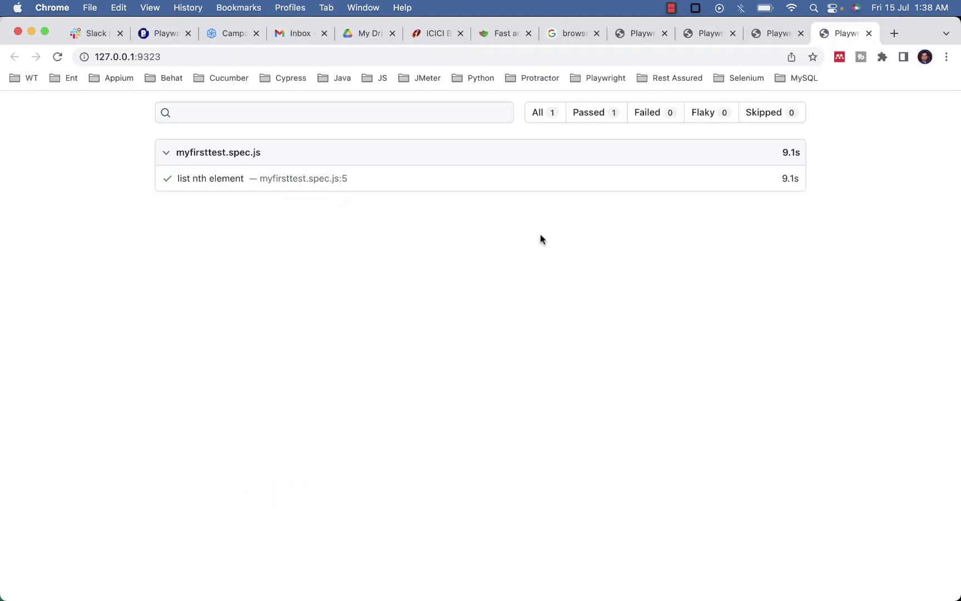
Open the 'list nth element' test details to confirm a chromium-only run
click(200, 179)
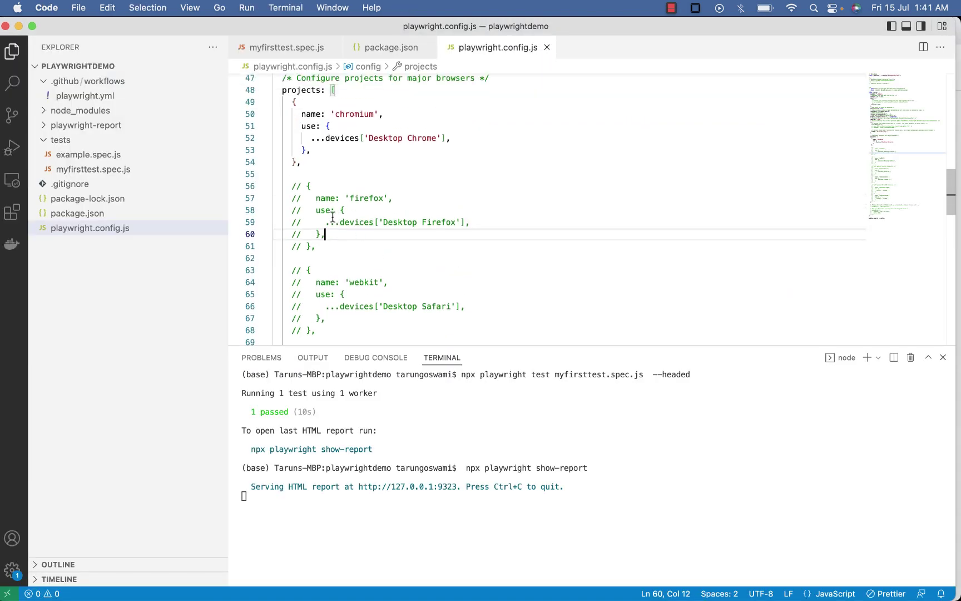
Uncomment the firefox and webkit project blocks in the config
mouse_move(283, 186)
mouse_down()
mouse_move(331, 264)
mouse_move(324, 226)
mouse_up()
scroll(323, 223, up, 3)
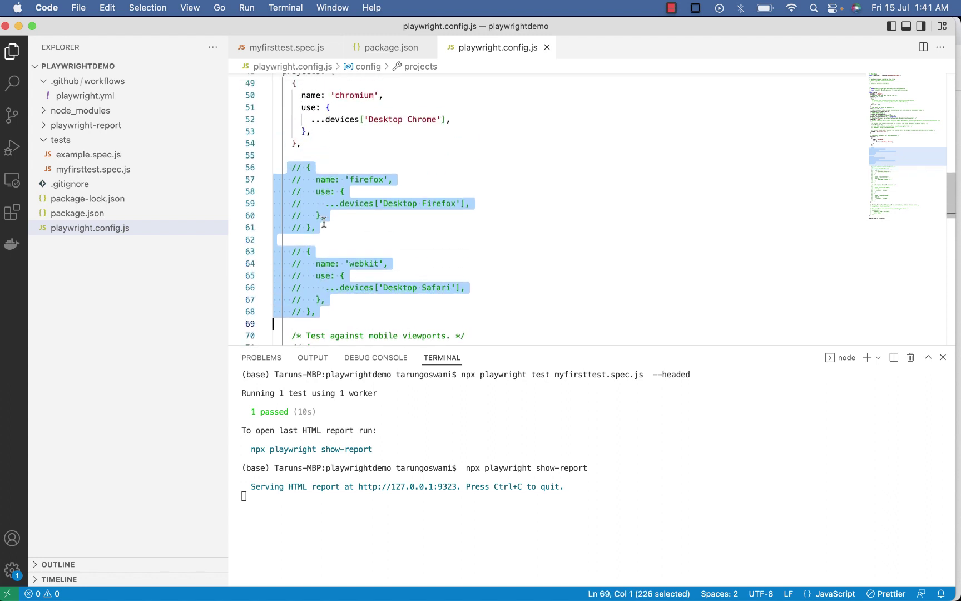
key(super+slash)
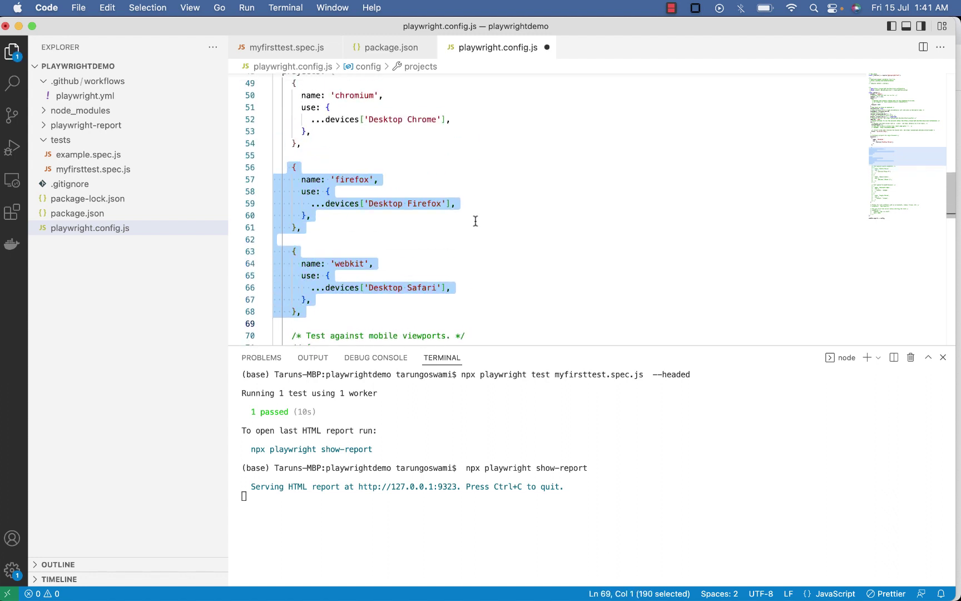
click(475, 222)
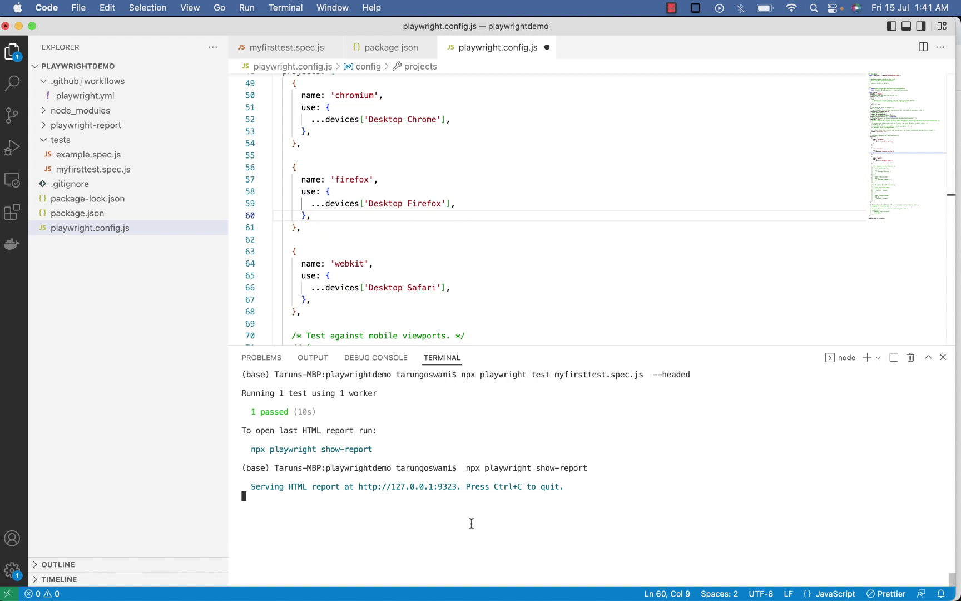
Stop the report server, save the config and clear the terminal
key(ctrl+c)
click(437, 229)
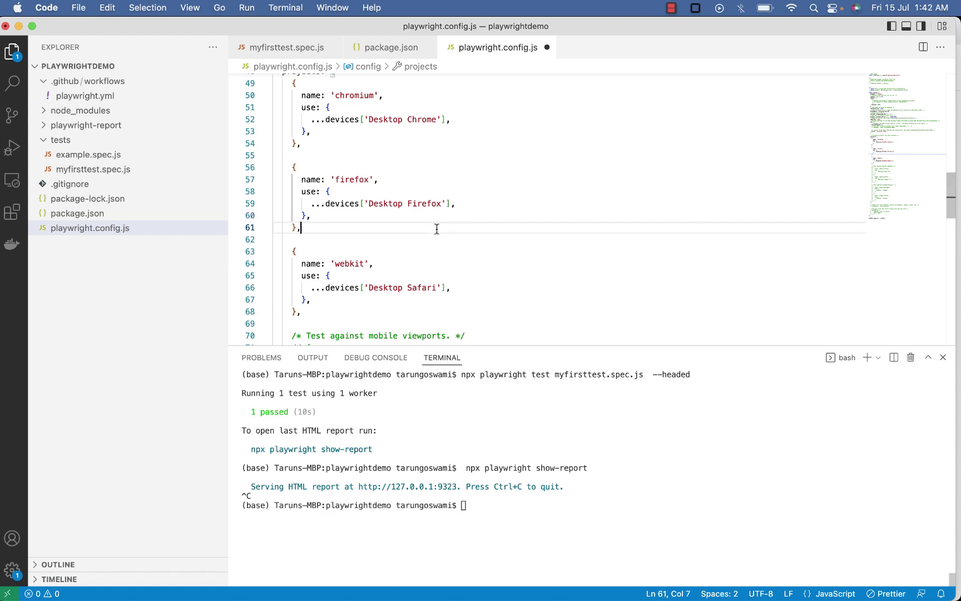
key(super+s)
click(521, 510)
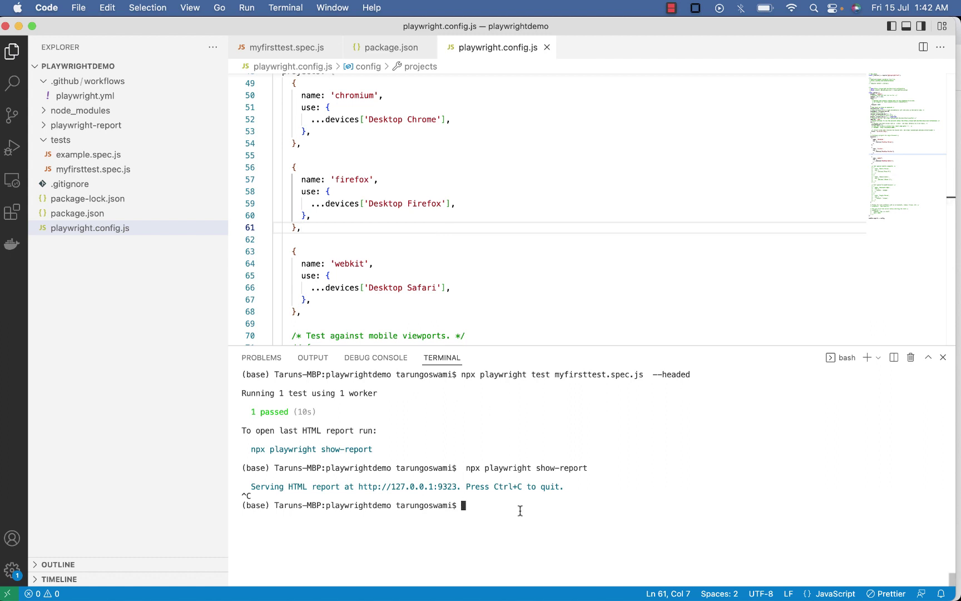
text(clear)
key(Return)
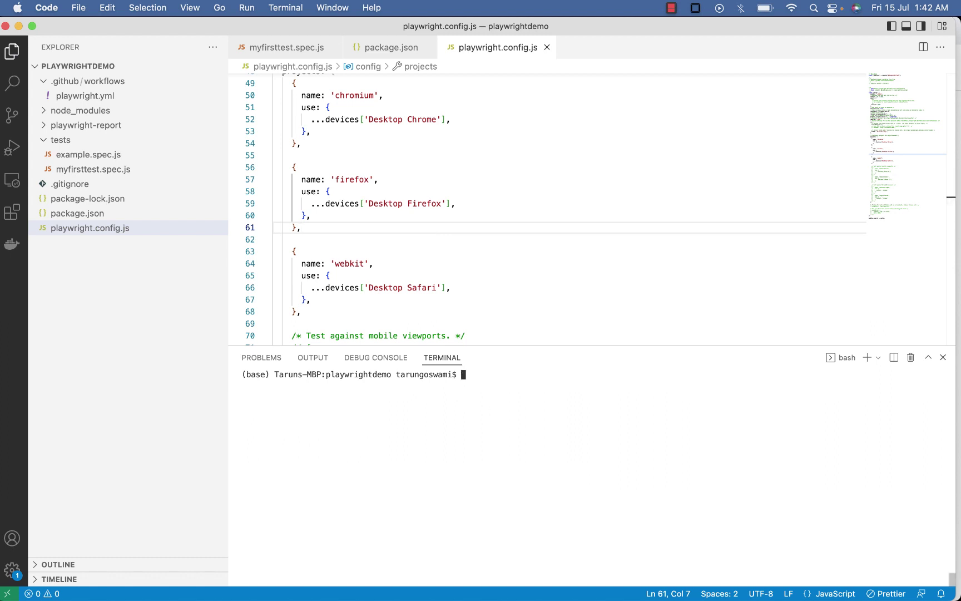
Recall the headed test command and append --project=chromium, copying the name from the config
key(Up)
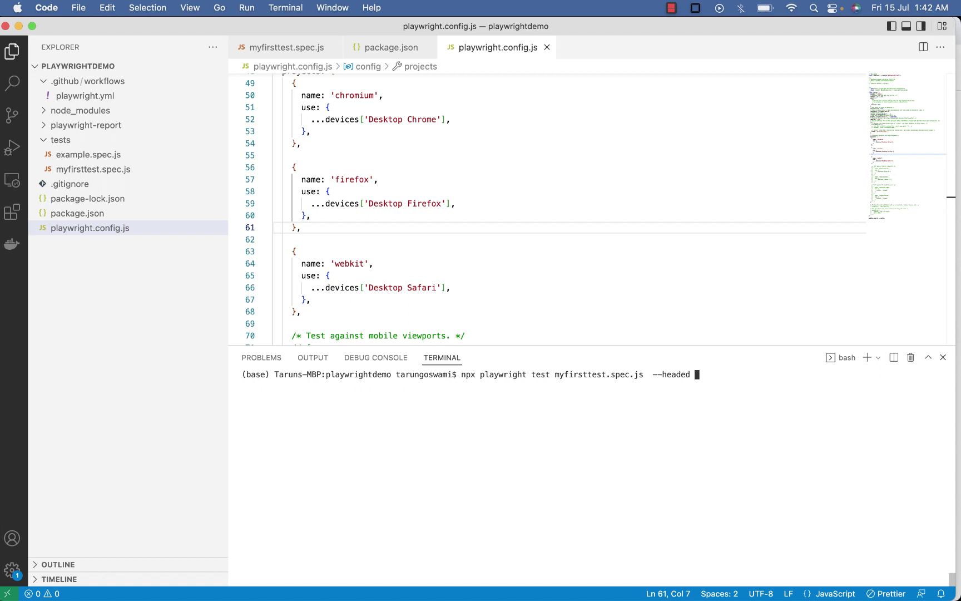
text(--proj)
text(ect=)
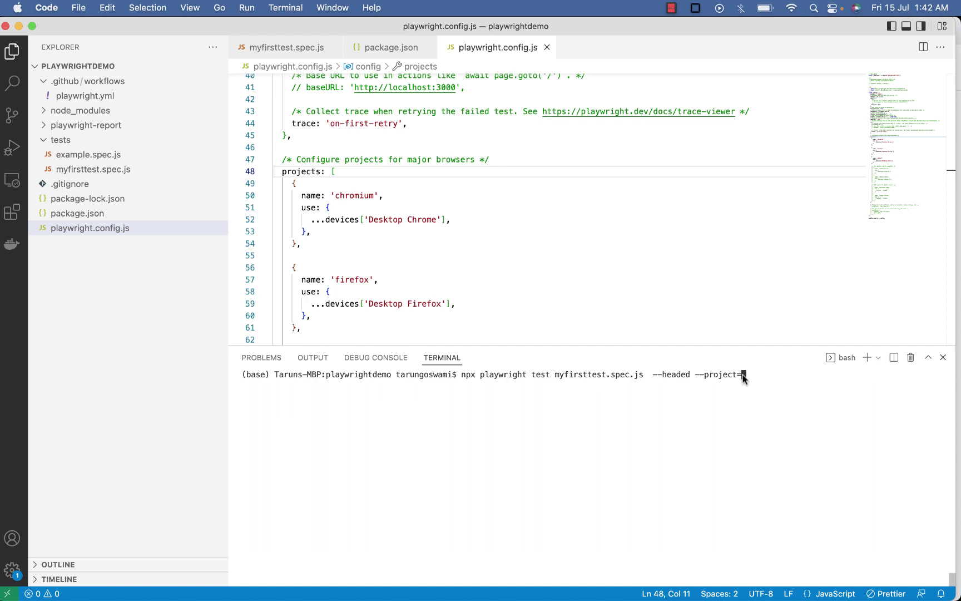
scroll(461, 269, down, 1)
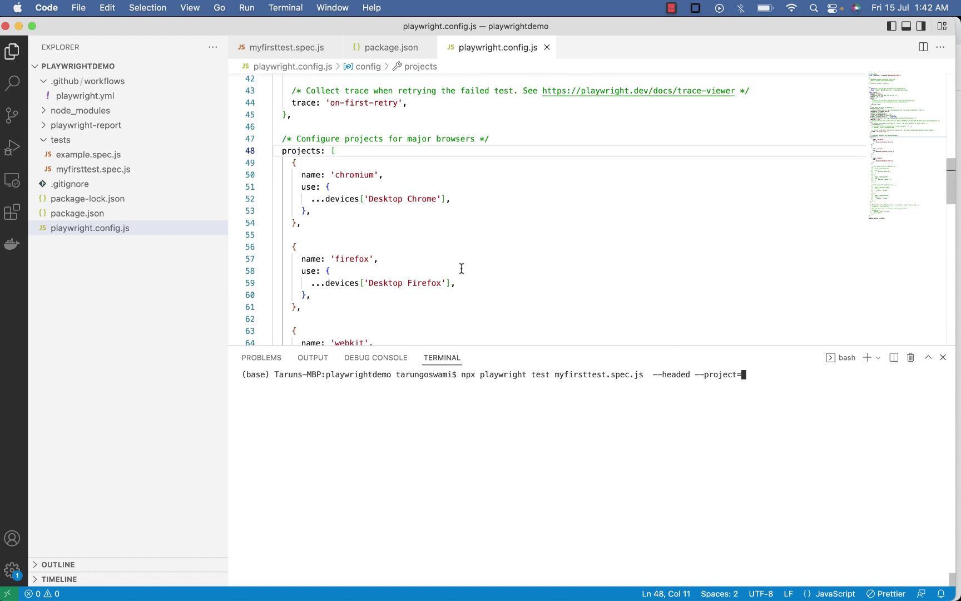
double_click(351, 179)
key(super+c)
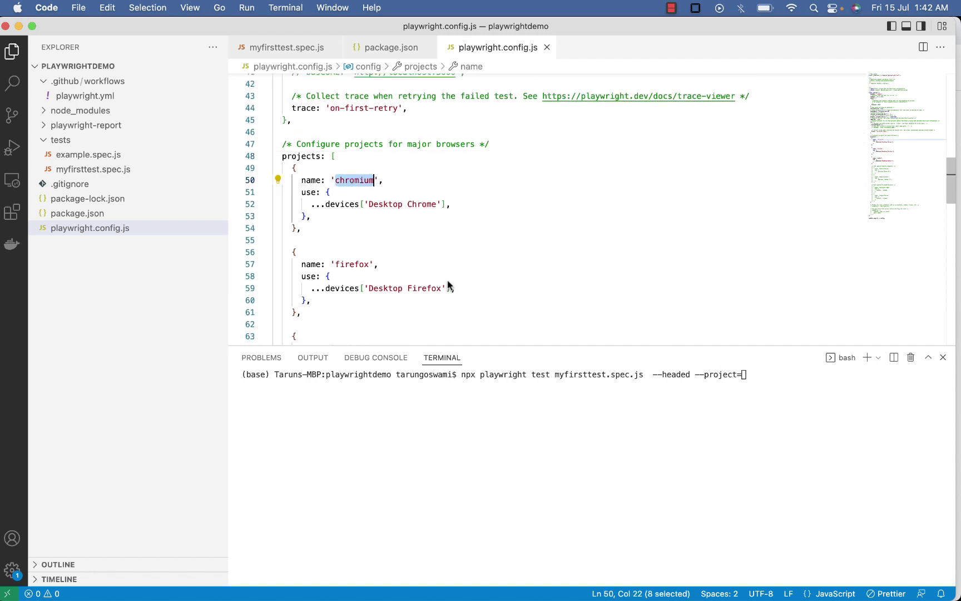
click(759, 369)
key(super+v)
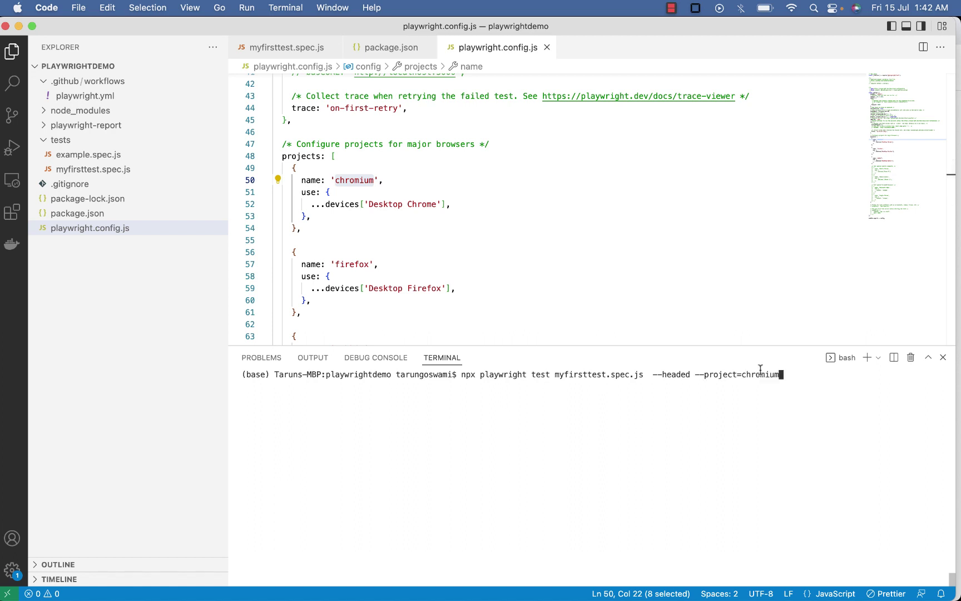
Run the chromium-only test, then open its report and the test's details
key(Return)
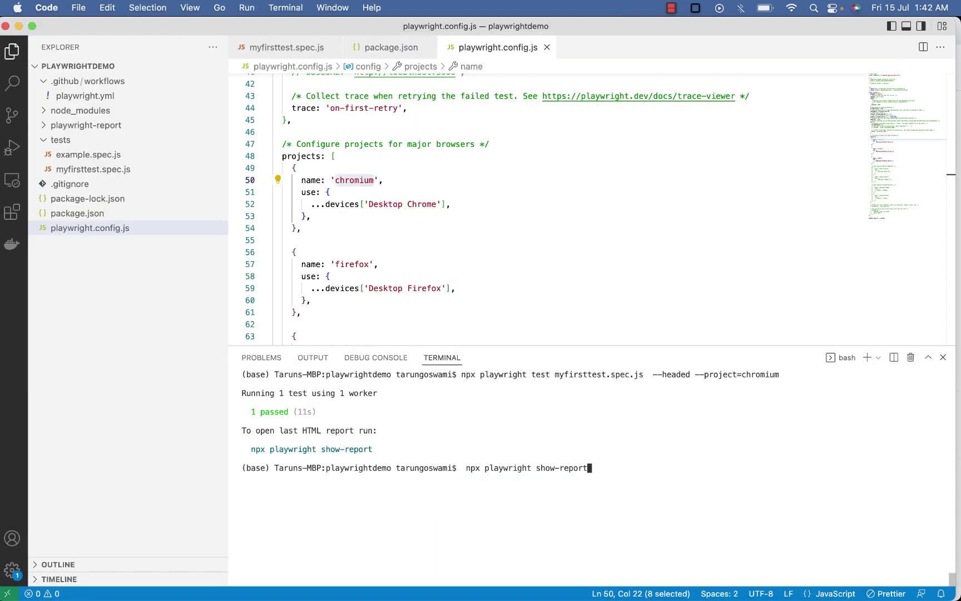
key(Return)
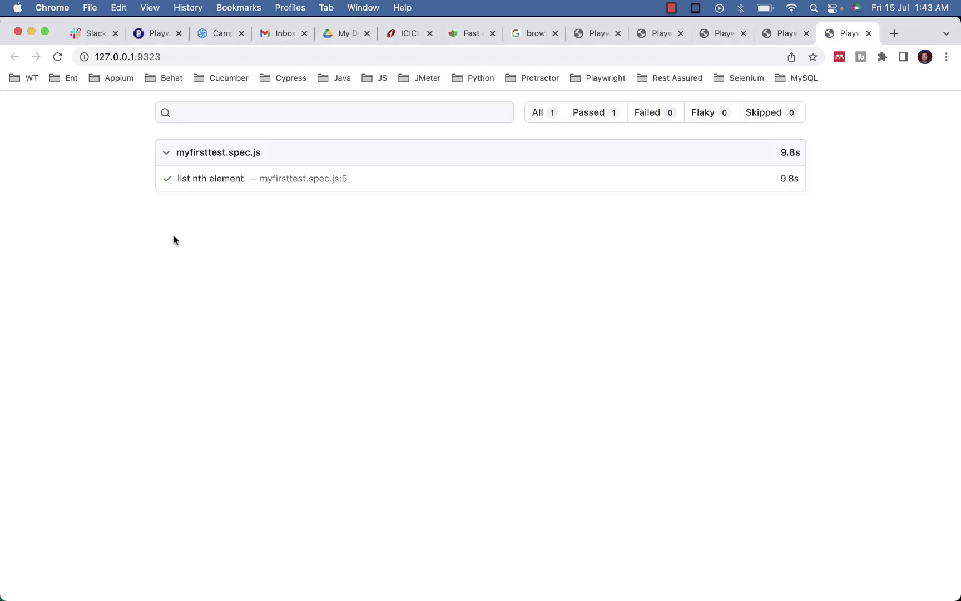
click(197, 179)
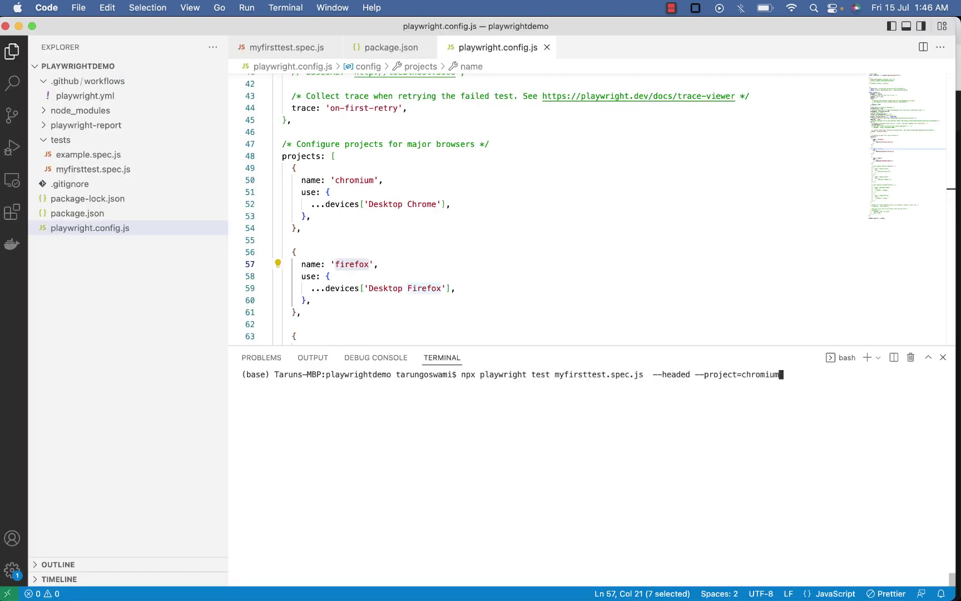
Rerun the headed test with --project=firefox and serve its HTML report
key(BackSpace)
key(BackSpace)
key(BackSpace)
key(BackSpace)
key(BackSpace)
key(BackSpace)
key(BackSpace)
key(BackSpace)
text(firefox)
key(Return)
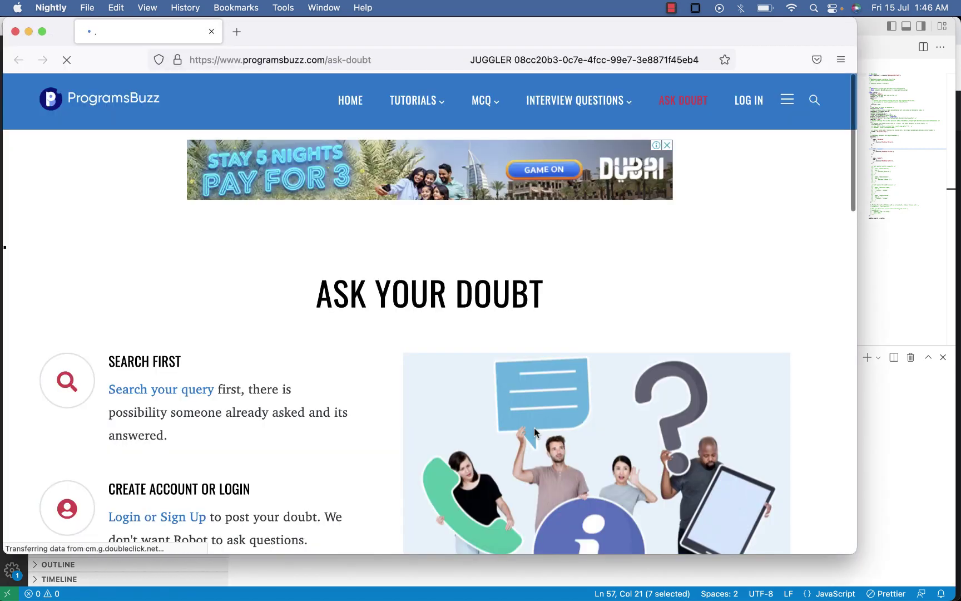
text(clearnpx playwright show-report)
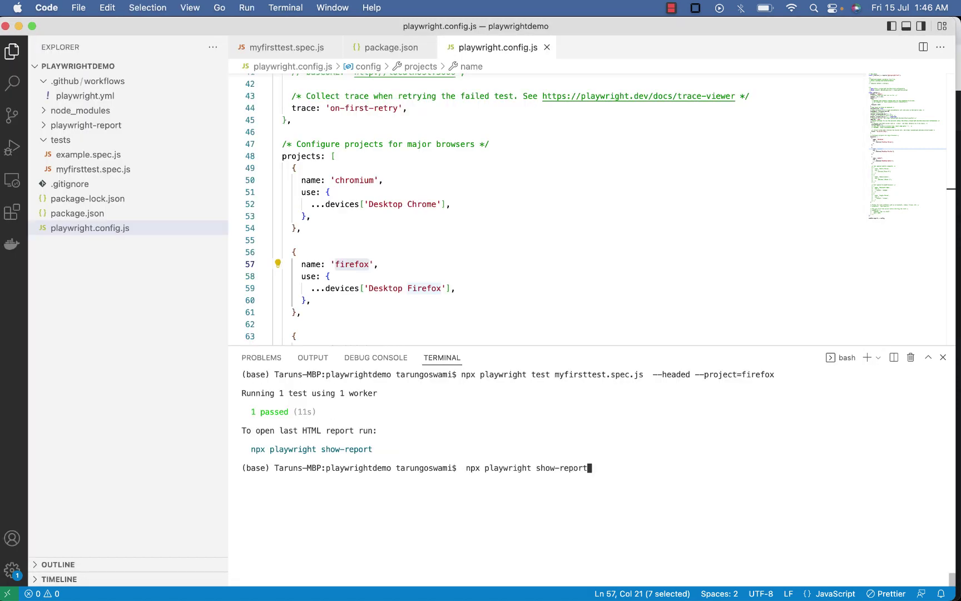
key(Return)
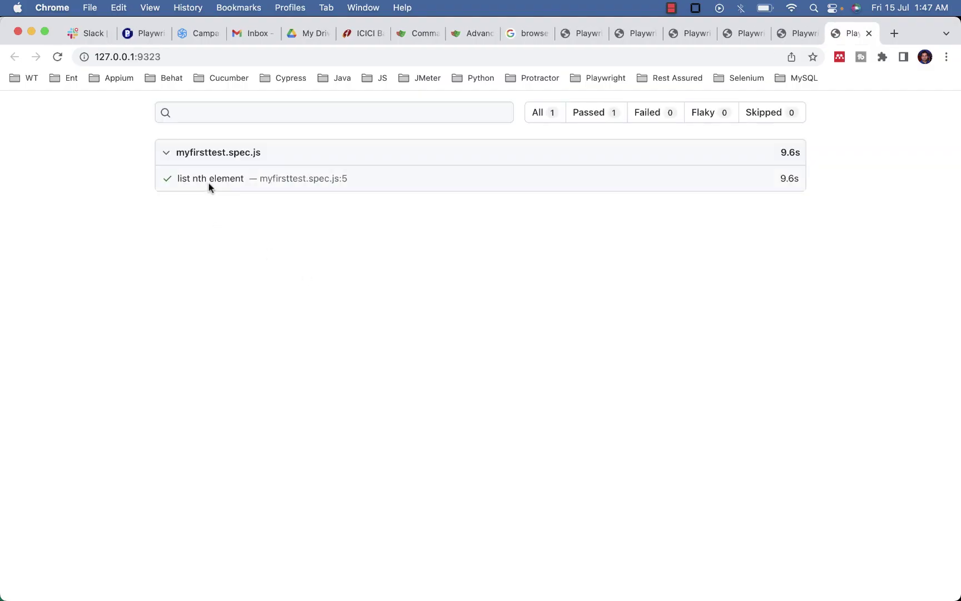
Open the 'list nth element' test details, tagged firefox with all steps passing
click(210, 181)
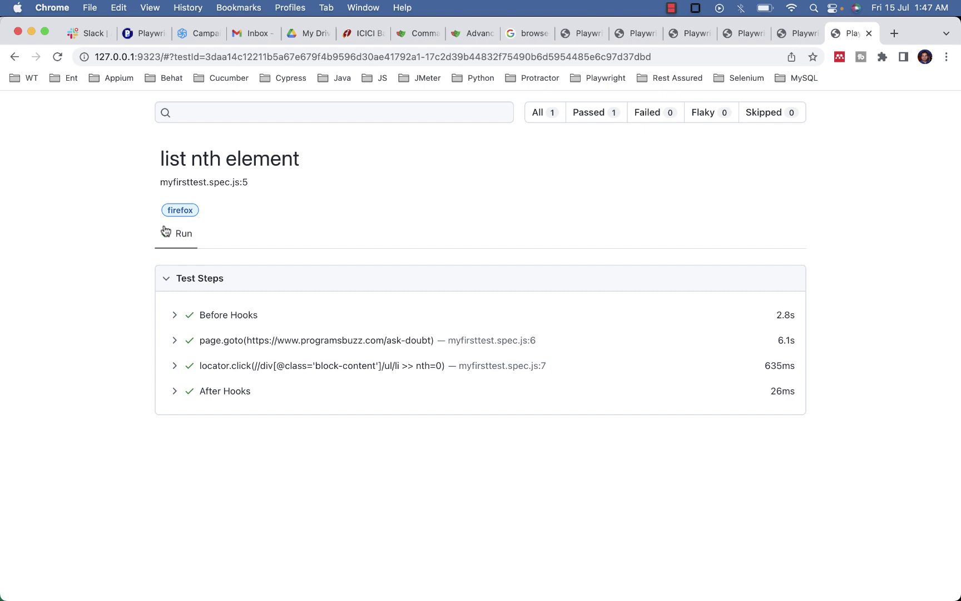